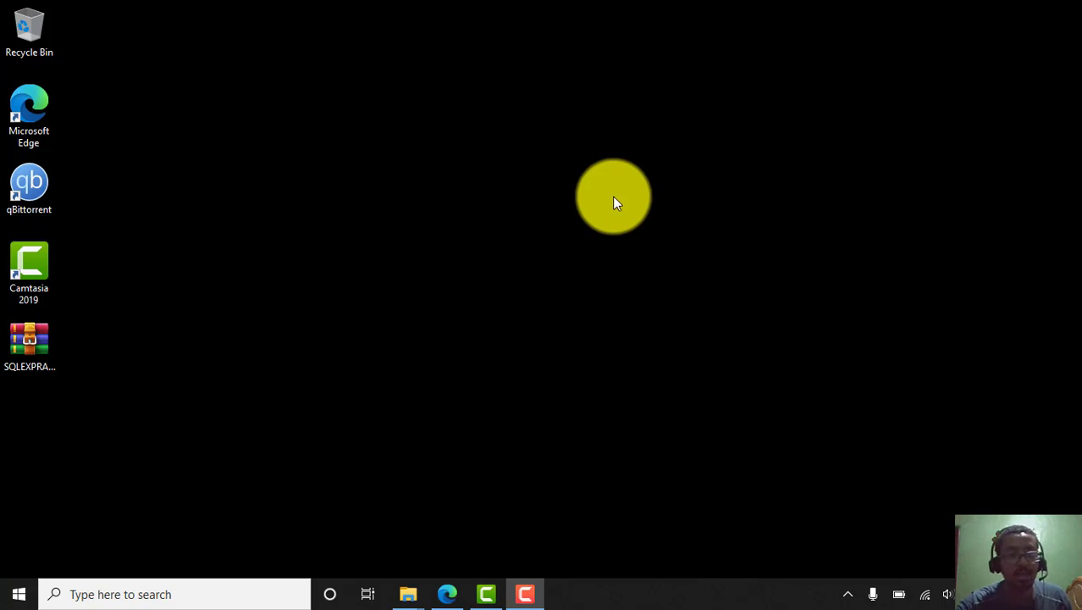
Check the contents of the SQLEXPRADV_x64_ENU archive on the desktop and extract it there
{"action": "double_click", "coordinate": [28, 370]}
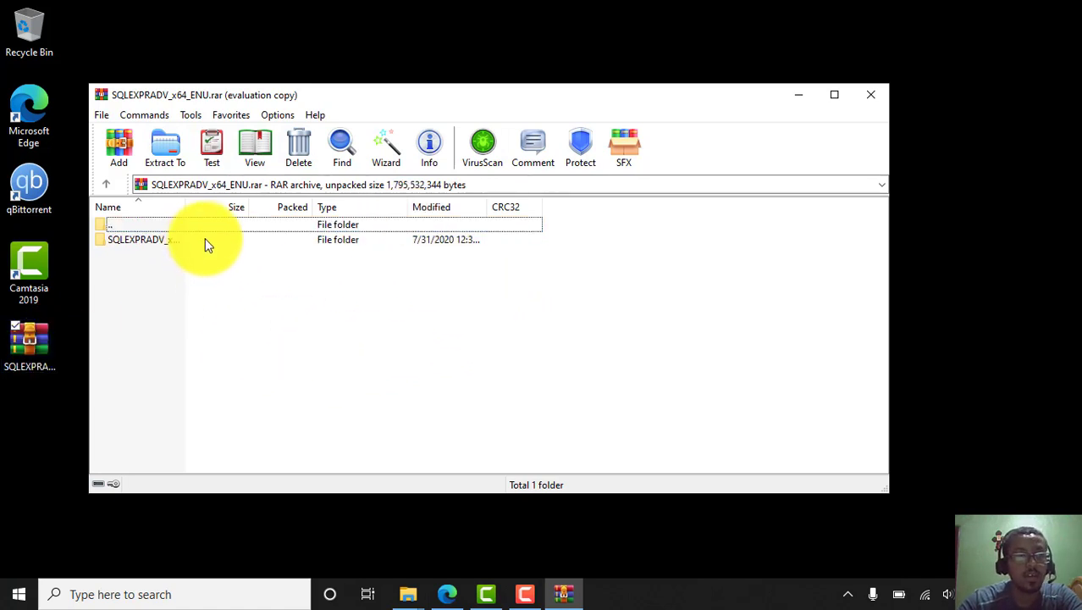
{"action": "left_click", "coordinate": [872, 96]}
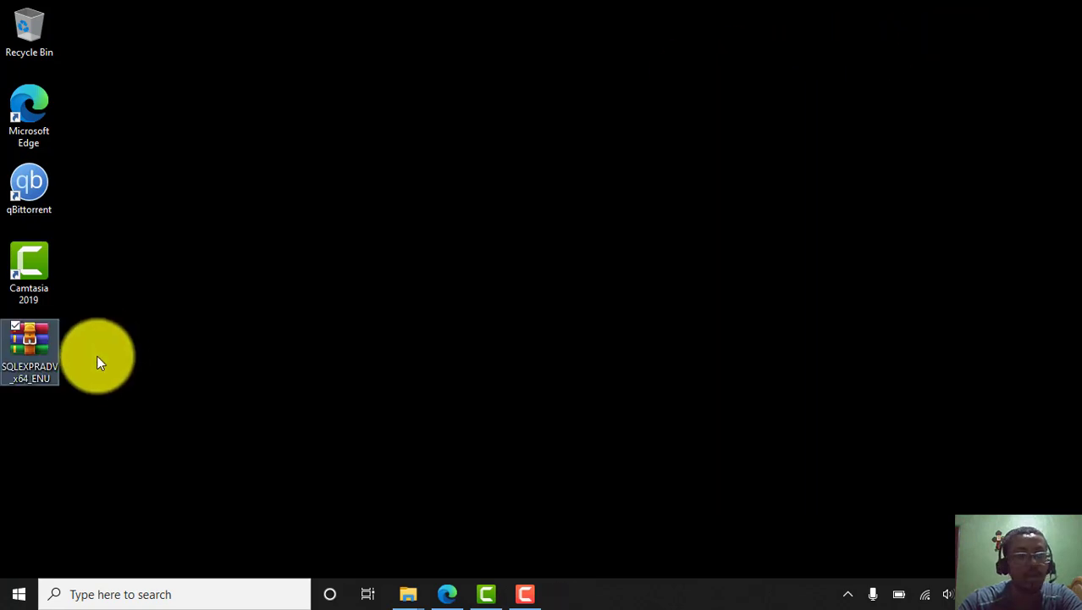
{"action": "right_click", "coordinate": [28, 349]}
{"action": "left_click", "coordinate": [48, 314]}
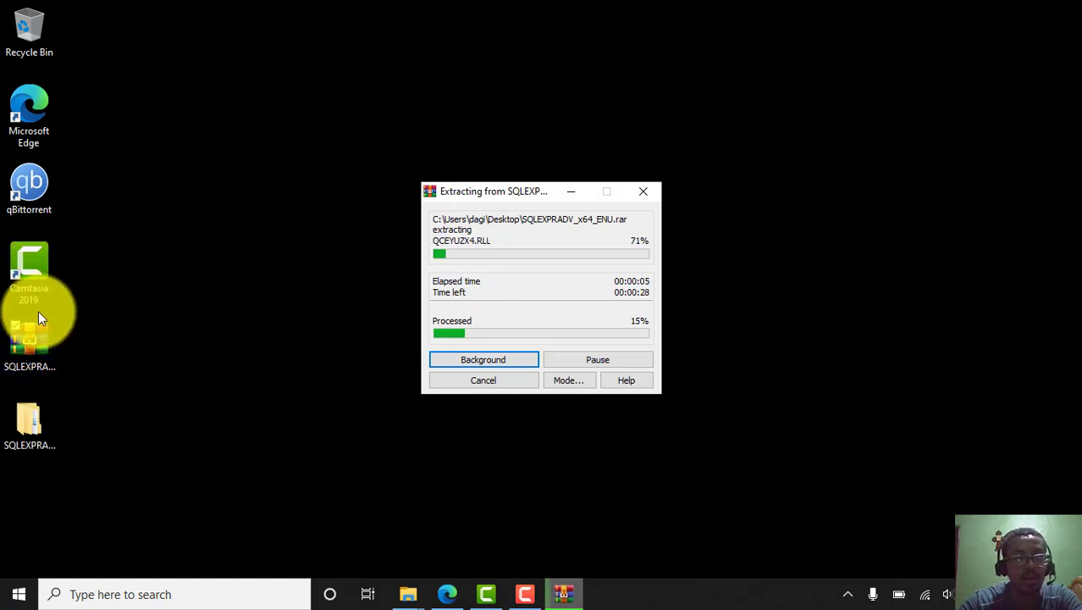
Run the SETUP application from the extracted SQLEXPRADV_x64_ENU folder
{"action": "left_click", "coordinate": [21, 418]}
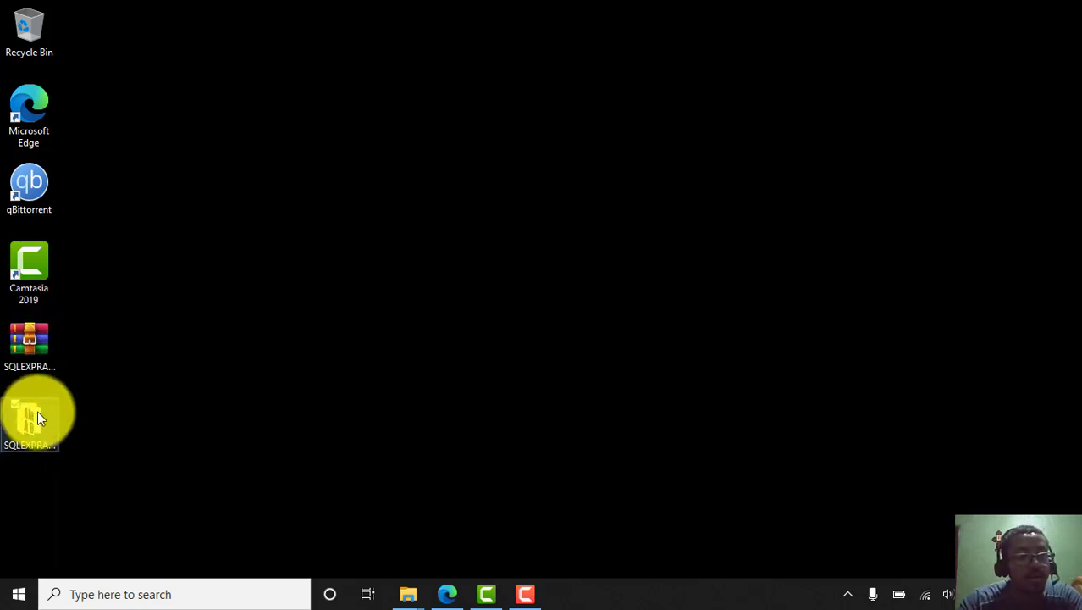
{"action": "double_click", "coordinate": [38, 412]}
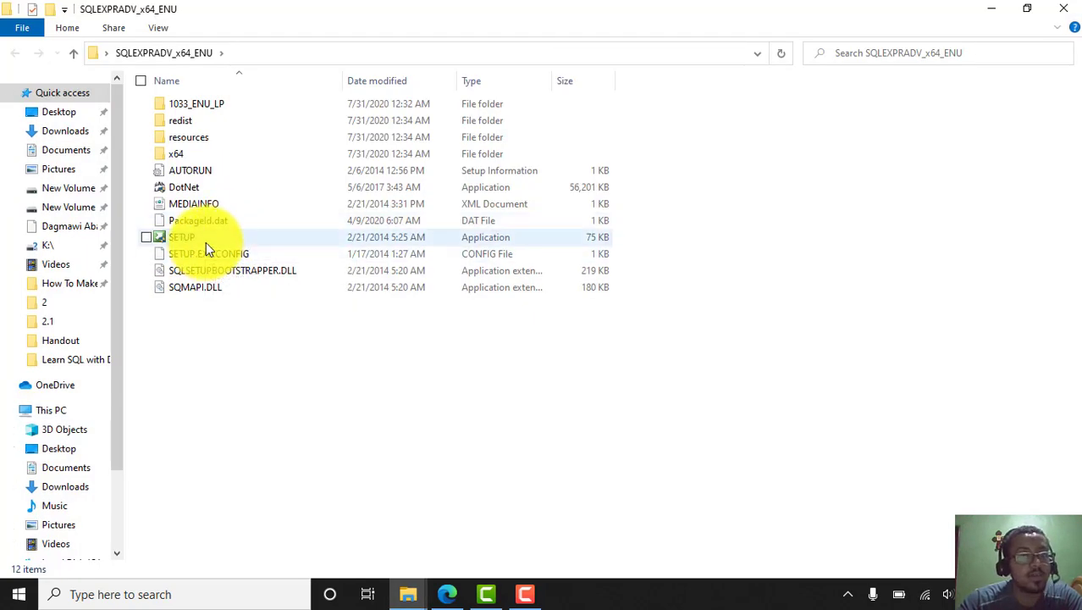
{"action": "left_click", "coordinate": [206, 243]}
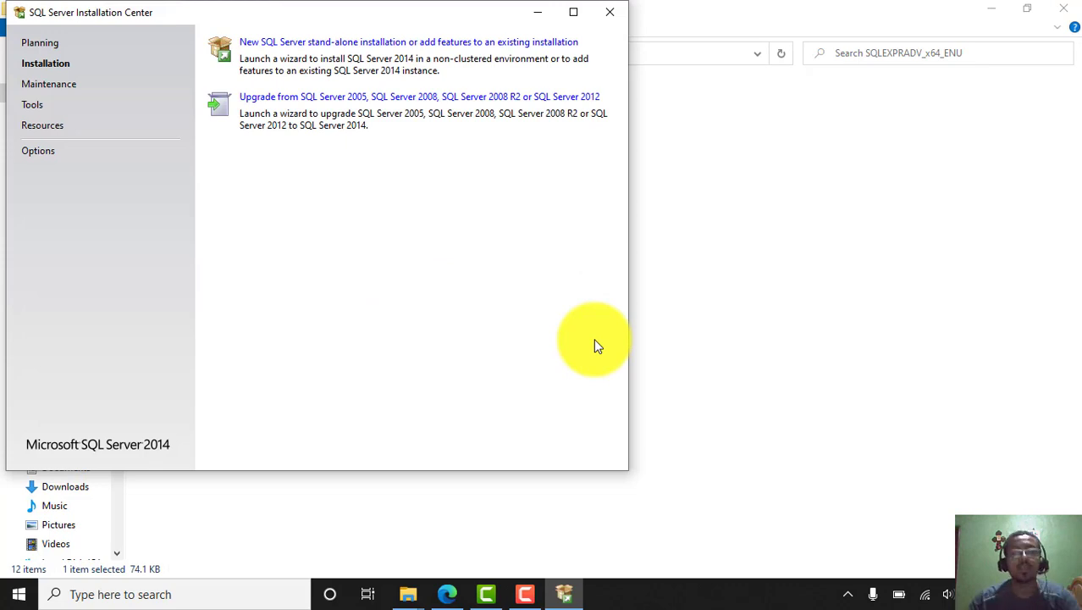
Turn on airplane mode and start a new SQL Server stand-alone installation in a maximized Installation Center
{"action": "left_click", "coordinate": [929, 586]}
{"action": "left_click", "coordinate": [896, 551]}
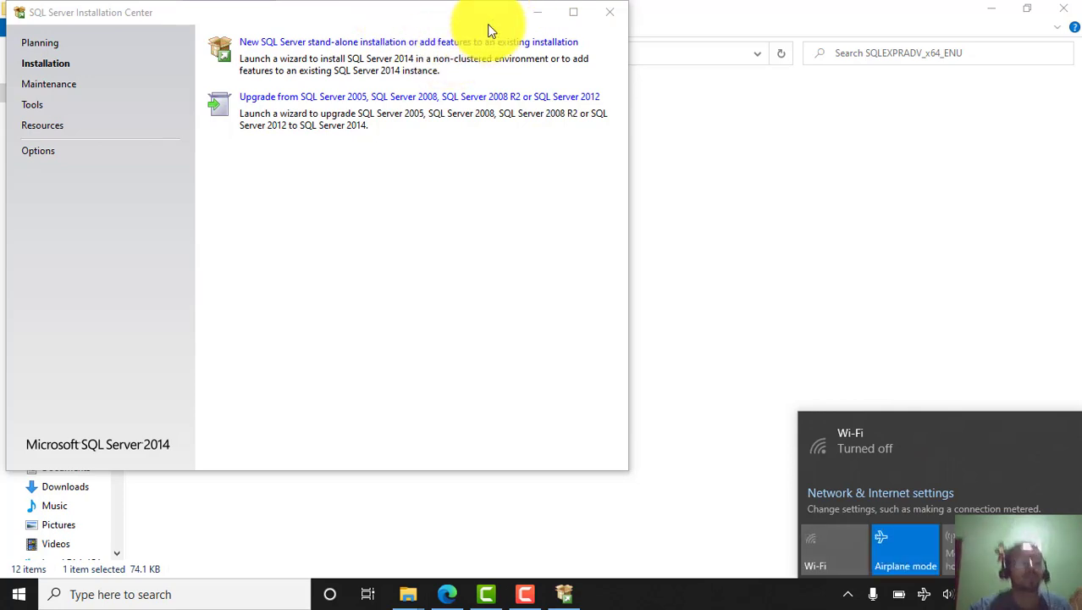
{"action": "left_click", "coordinate": [573, 12]}
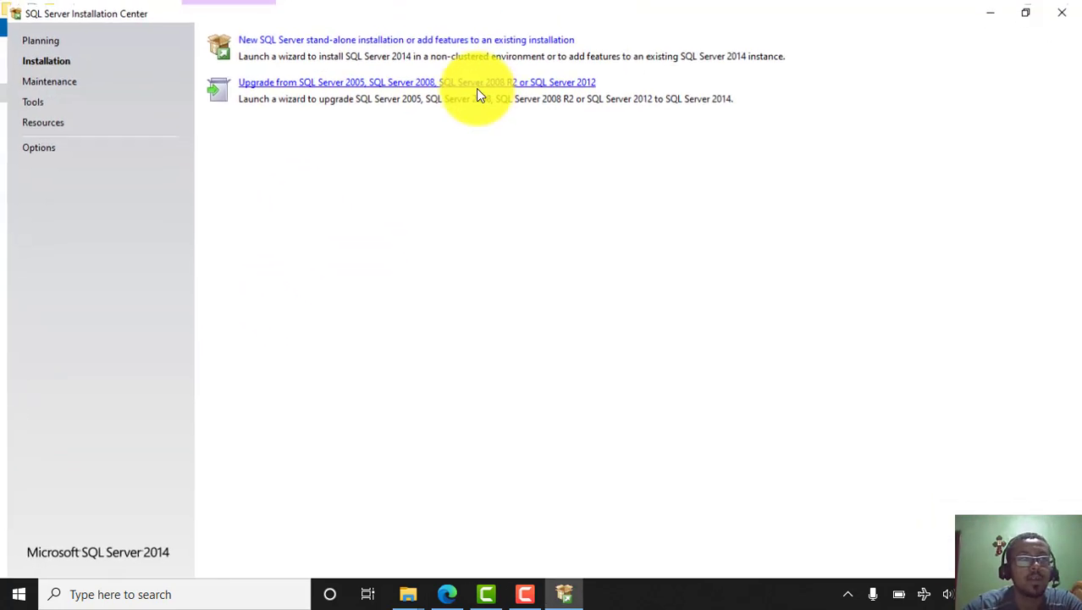
{"action": "left_click", "coordinate": [381, 41]}
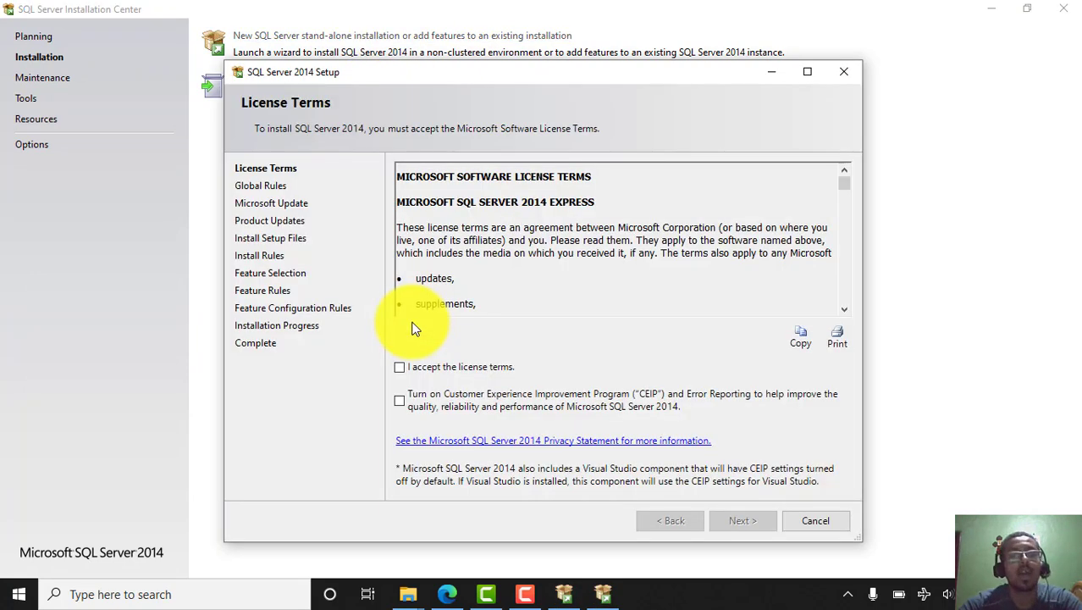
Accept the SQL Server 2014 license terms and proceed past the product update check to the feature selection
{"action": "left_click", "coordinate": [400, 368]}
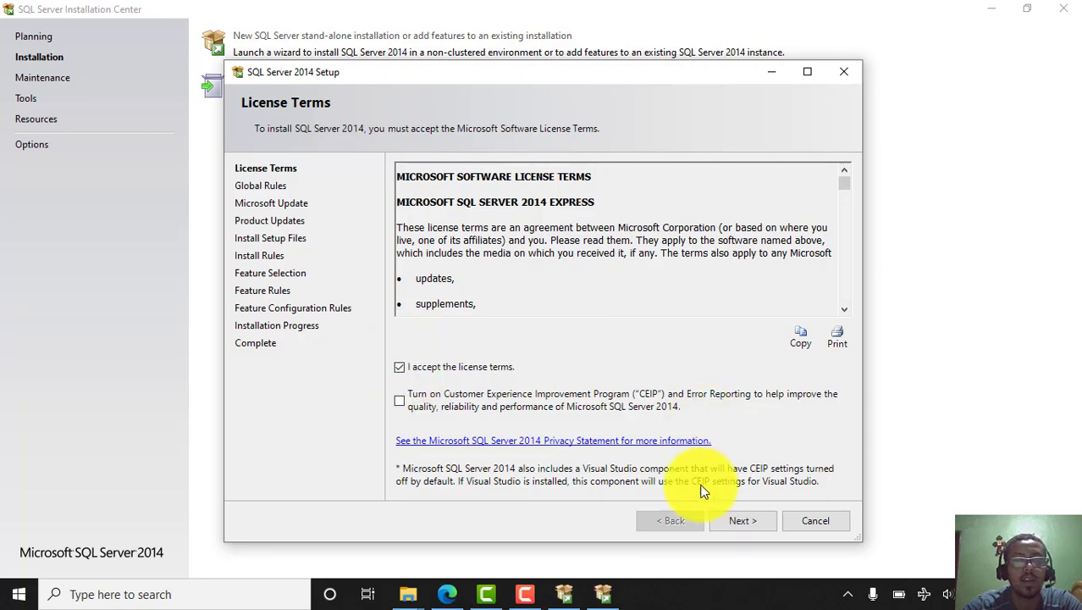
{"action": "left_click", "coordinate": [741, 518]}
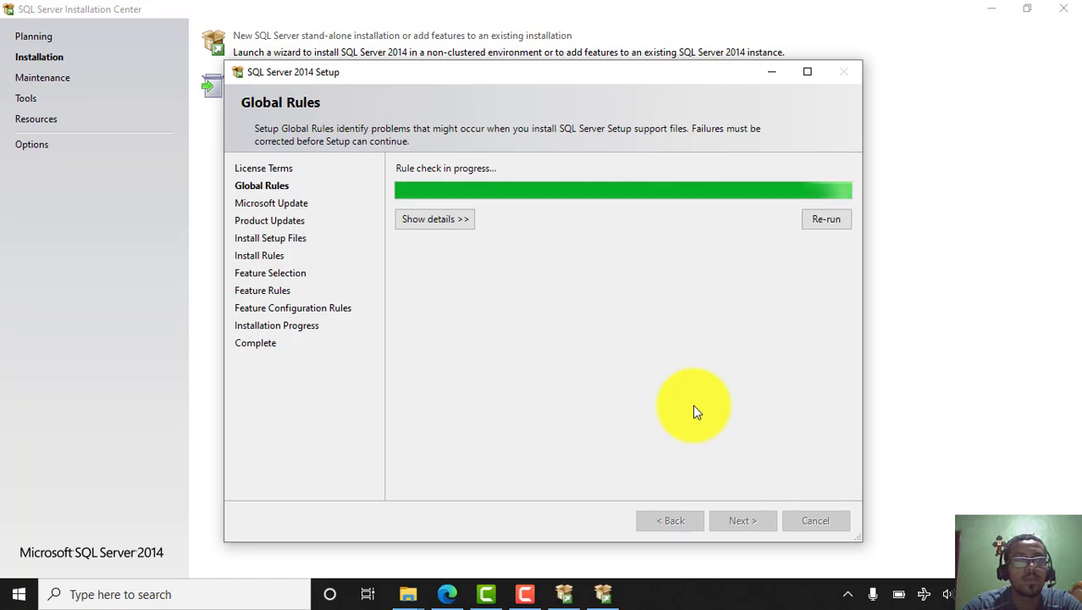
{"action": "left_click", "coordinate": [733, 515]}
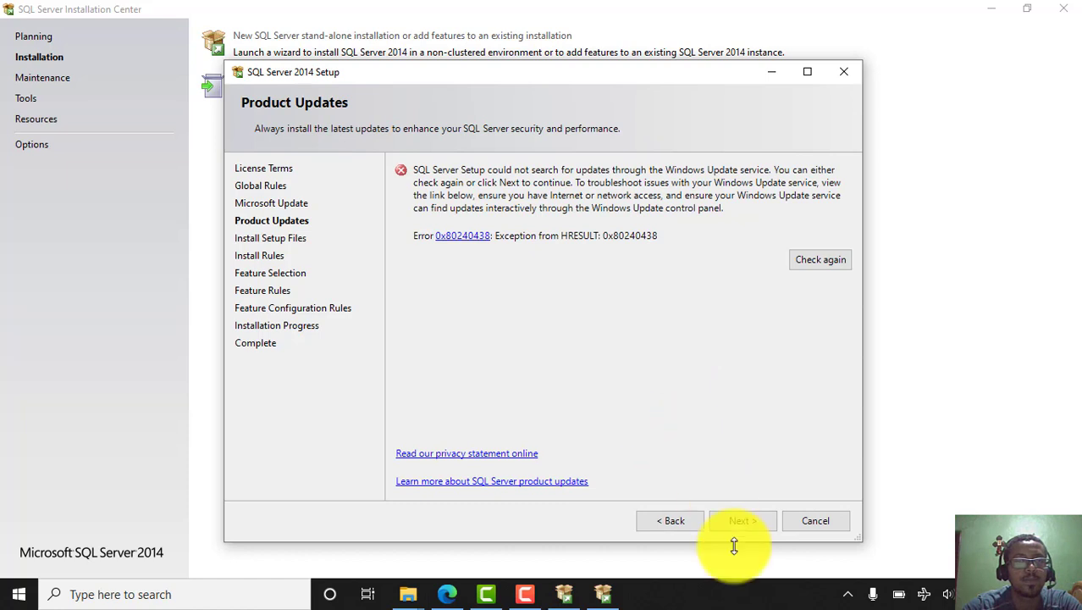
{"action": "left_click", "coordinate": [741, 521]}
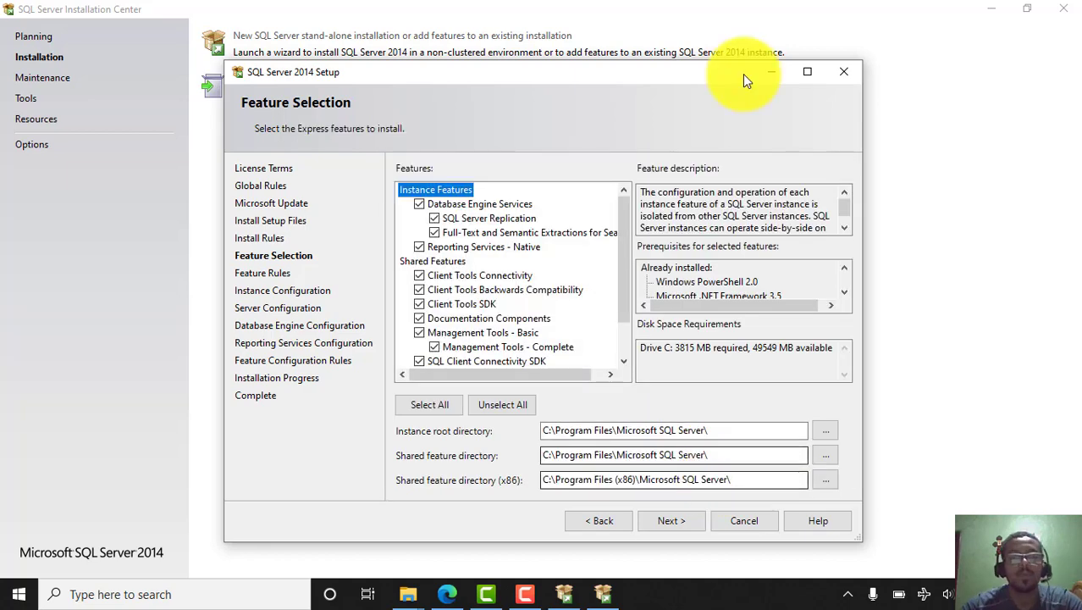
Install SQL Server with the preselected features, the named instance SQLExpress, the default service accounts and Windows authentication mode
{"action": "scroll", "coordinate": [525, 297], "scroll_direction": "down", "scroll_amount": 1}
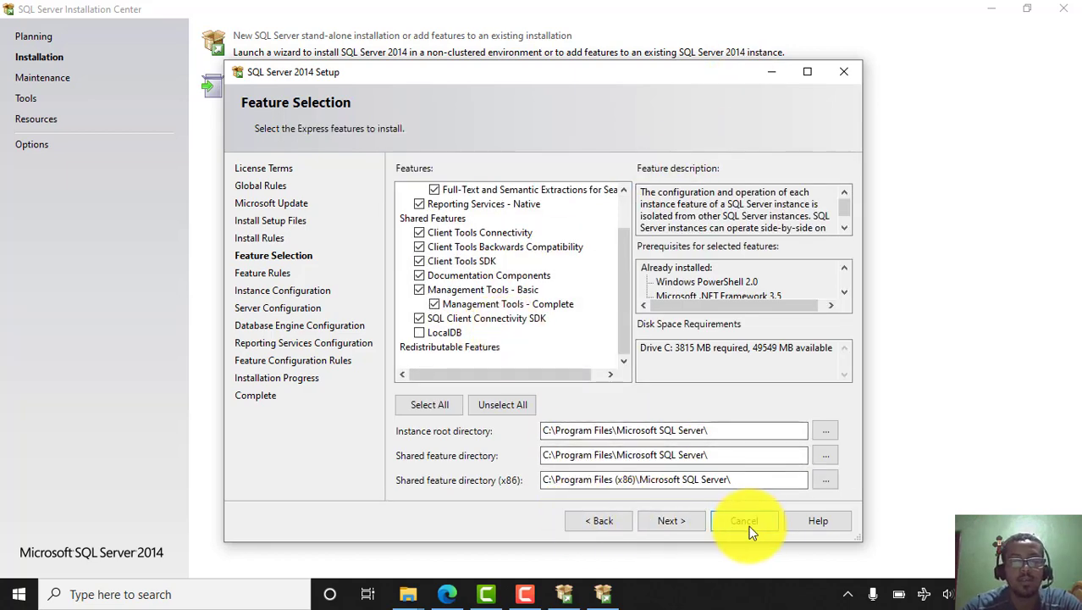
{"action": "left_click", "coordinate": [669, 520]}
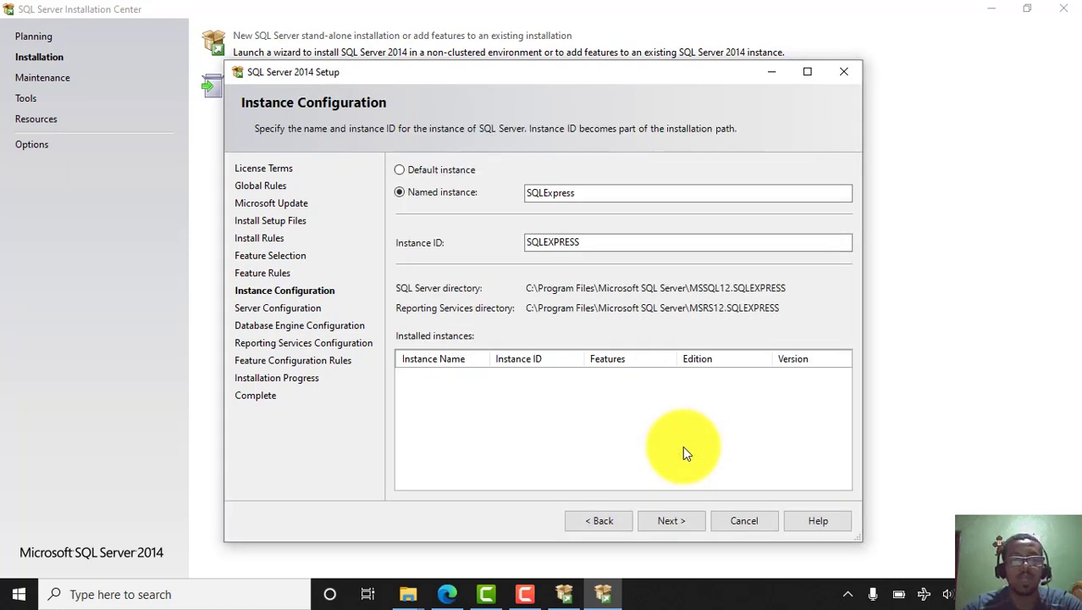
{"action": "left_click", "coordinate": [669, 520]}
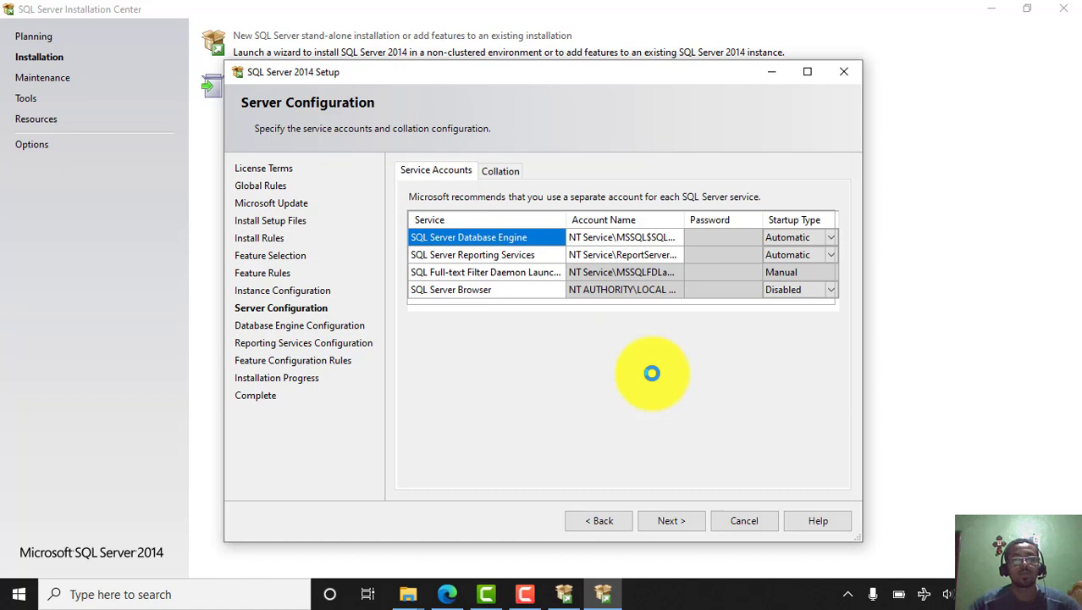
{"action": "left_click", "coordinate": [659, 524]}
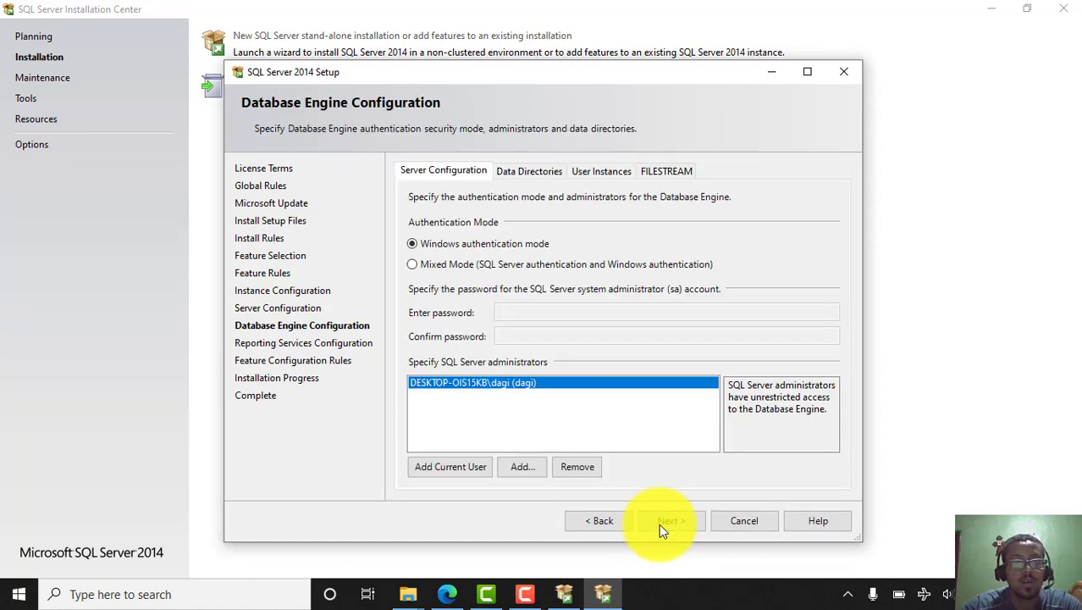
{"action": "left_click", "coordinate": [659, 523]}
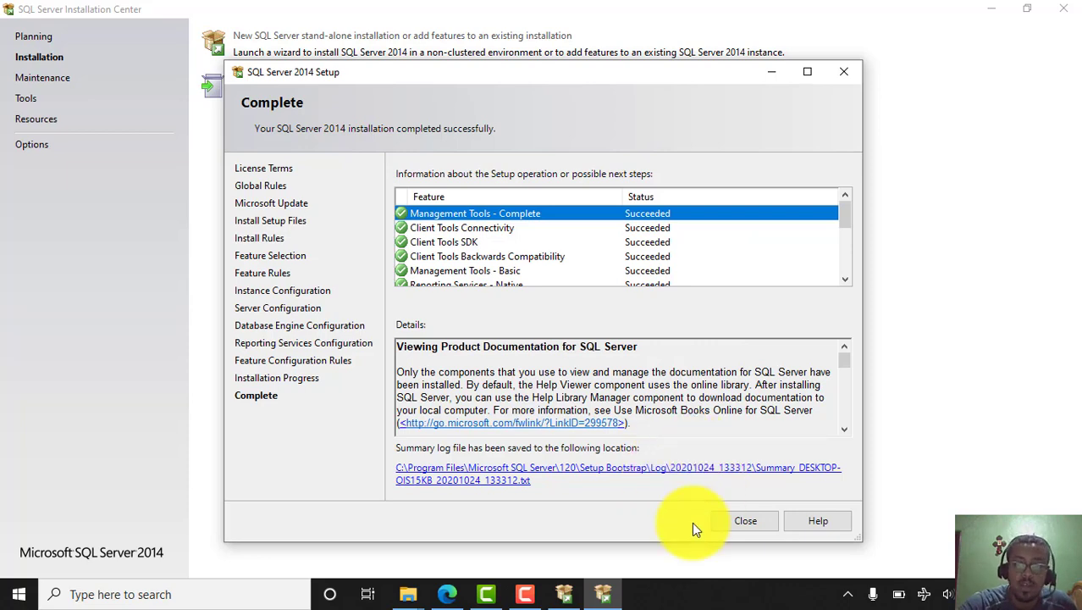
Close the SQL Server 2014 setup wizard and the Installation Center
{"action": "left_click", "coordinate": [719, 528]}
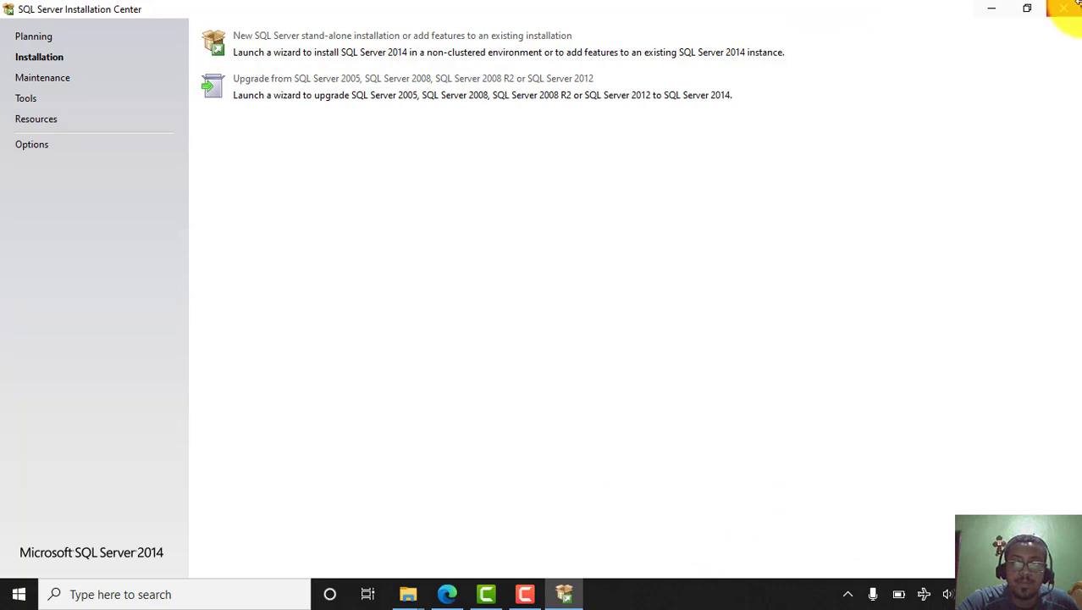
{"action": "left_click", "coordinate": [1064, 8]}
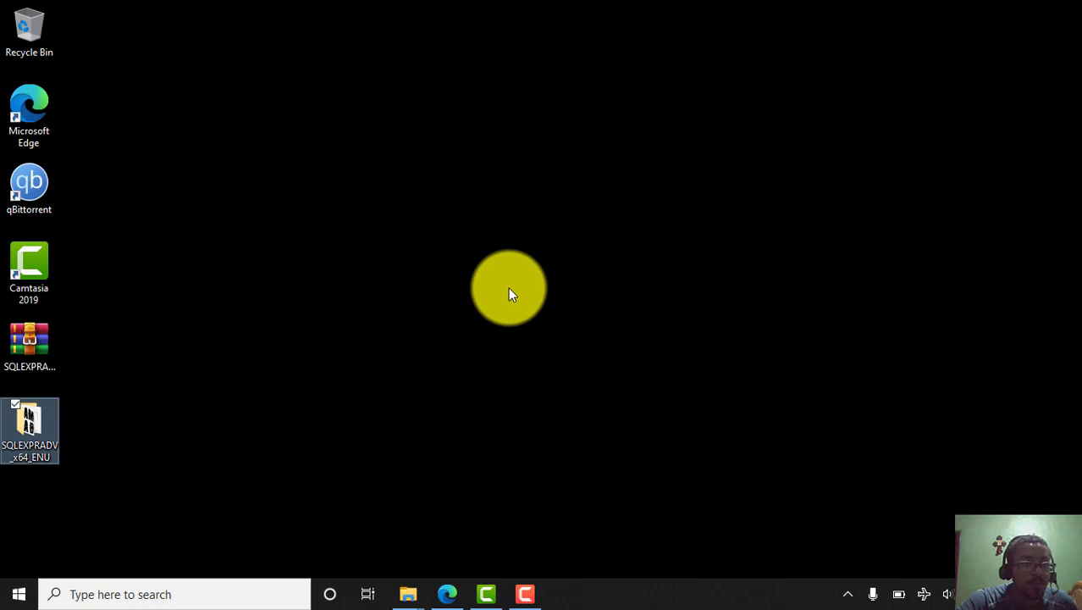
{"action": "left_click", "coordinate": [509, 287]}
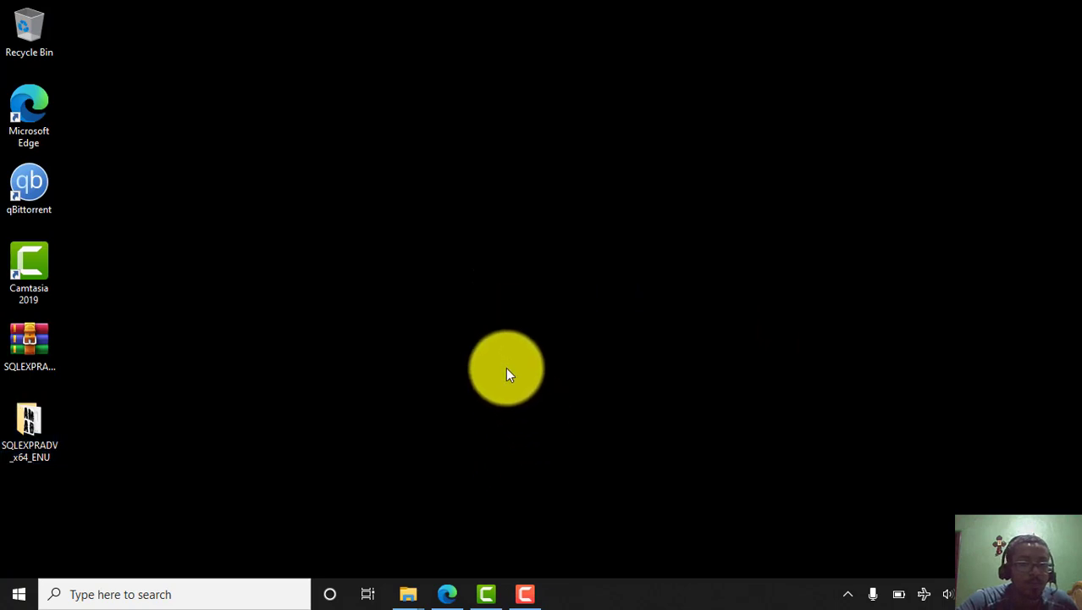
Find SQL Server 2014 Management Studio among the installed Microsoft SQL Server 2014 programs and pin it to the taskbar
{"action": "left_click", "coordinate": [17, 593]}
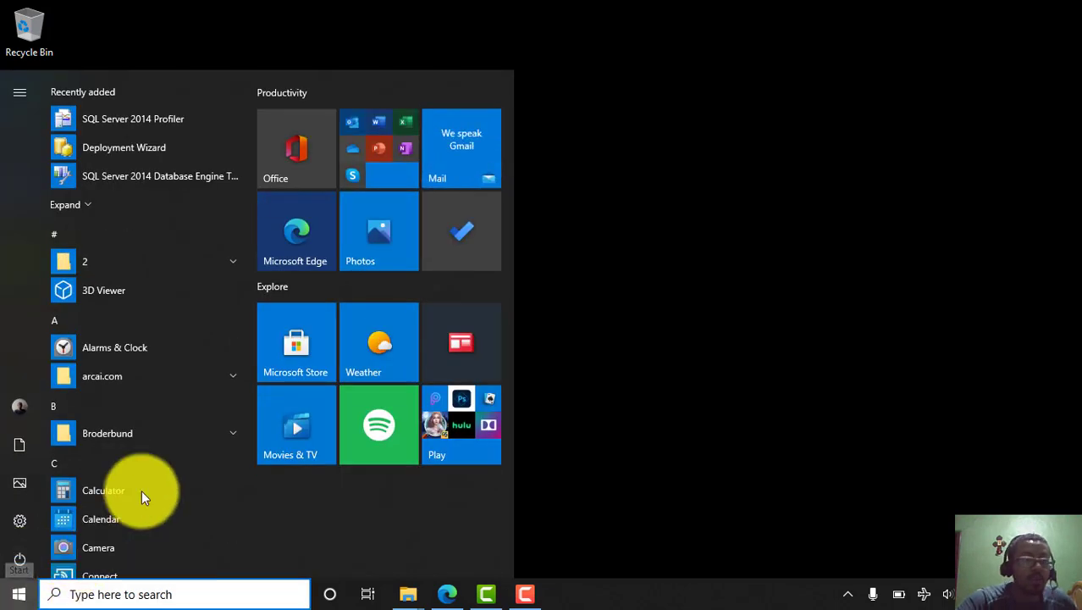
{"action": "scroll", "coordinate": [122, 377], "scroll_direction": "down", "scroll_amount": 10}
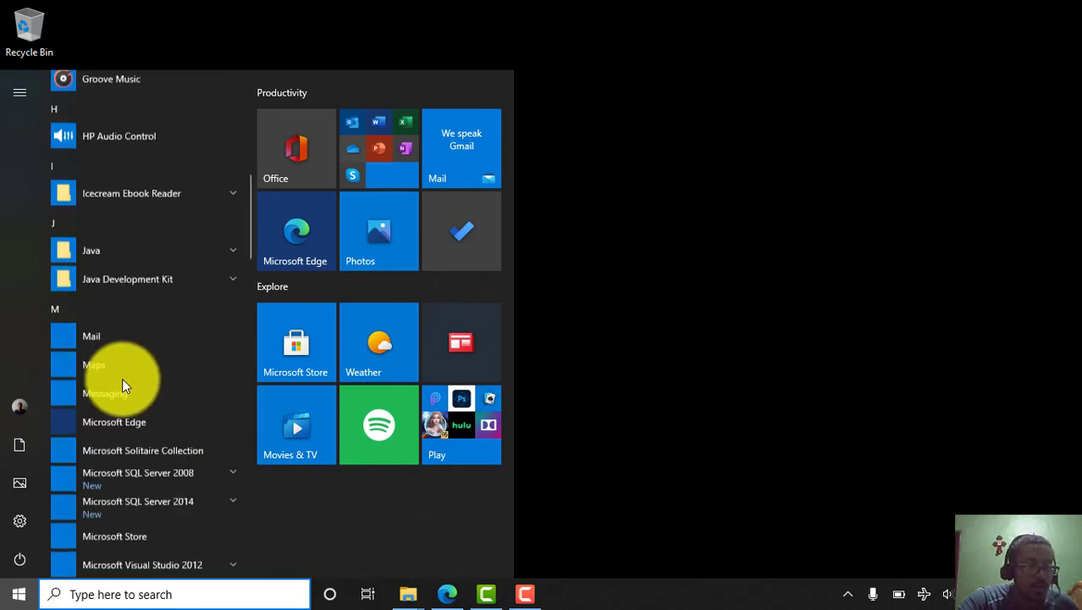
{"action": "scroll", "coordinate": [122, 378], "scroll_direction": "up", "scroll_amount": 3}
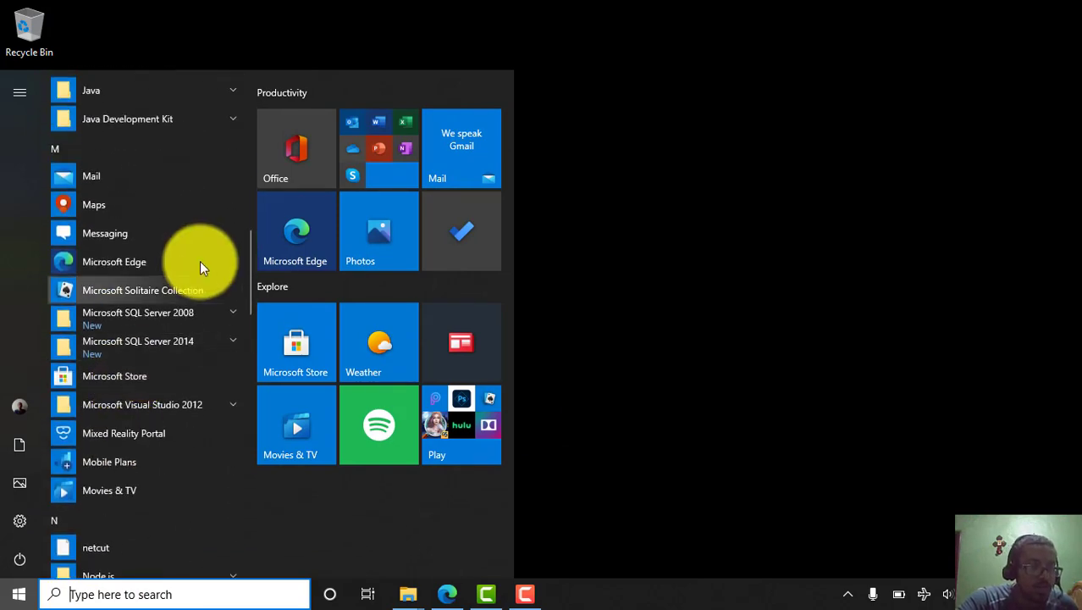
{"action": "left_click", "coordinate": [198, 347]}
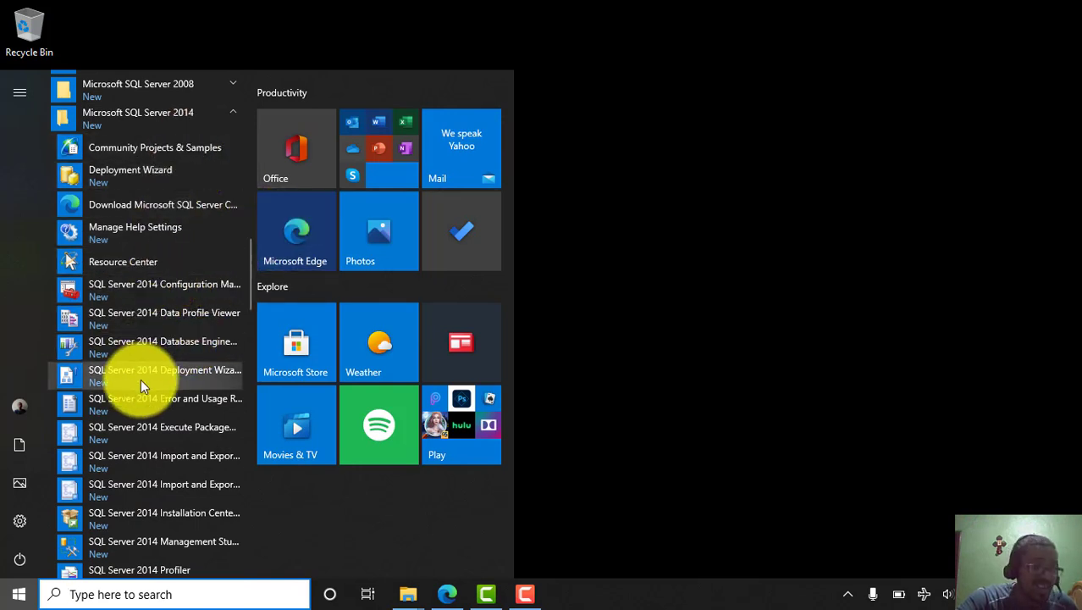
{"action": "scroll", "coordinate": [141, 379], "scroll_direction": "down", "scroll_amount": 3}
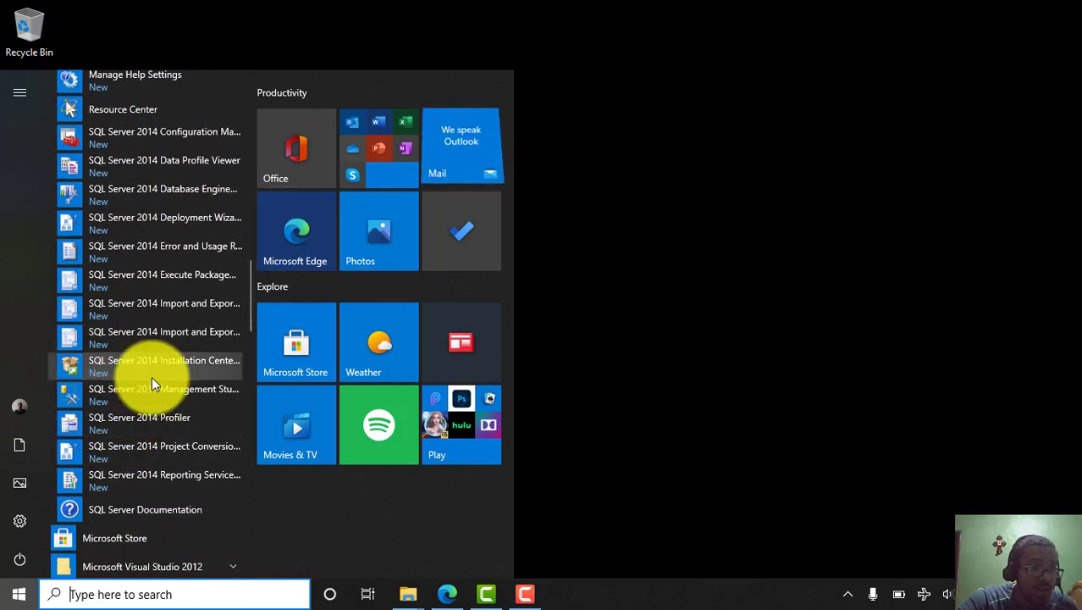
{"action": "scroll", "coordinate": [152, 383], "scroll_direction": "up", "scroll_amount": 3}
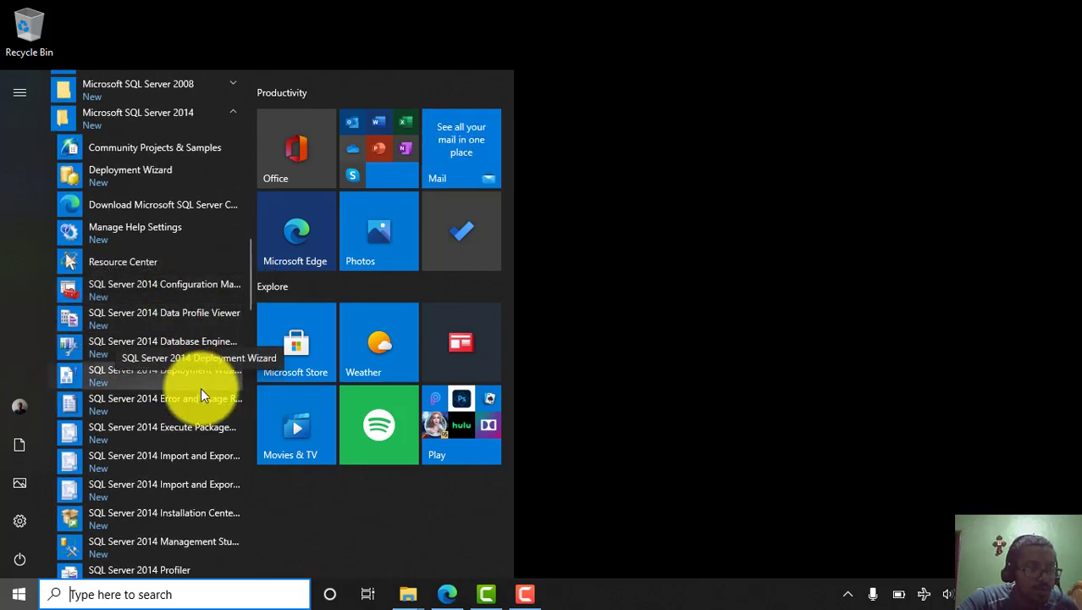
{"action": "scroll", "coordinate": [201, 387], "scroll_direction": "down", "scroll_amount": 3}
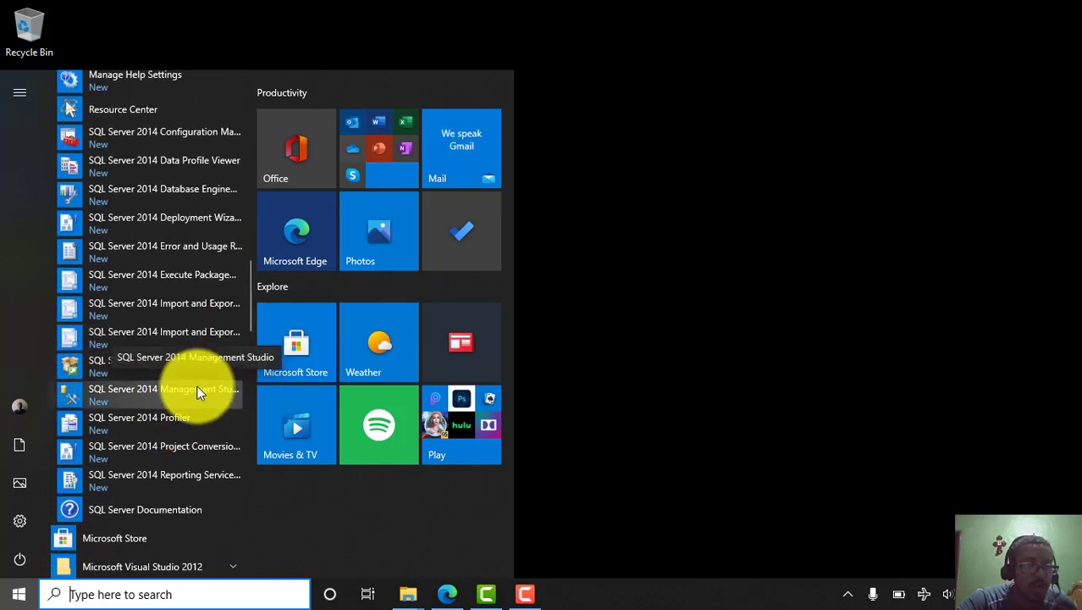
{"action": "right_click", "coordinate": [196, 390]}
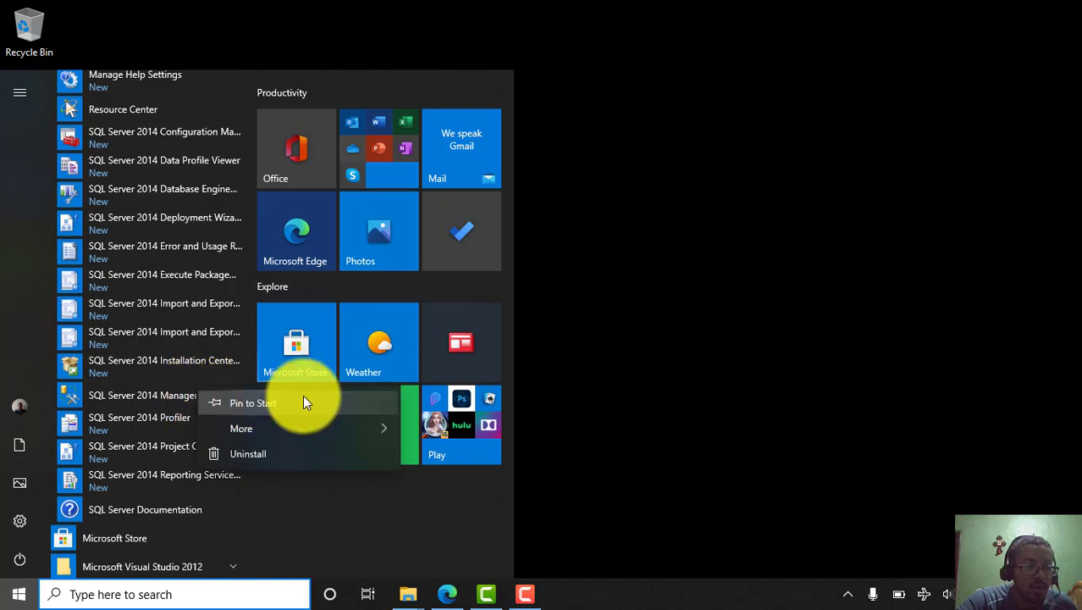
{"action": "mouse_move", "coordinate": [337, 428]}
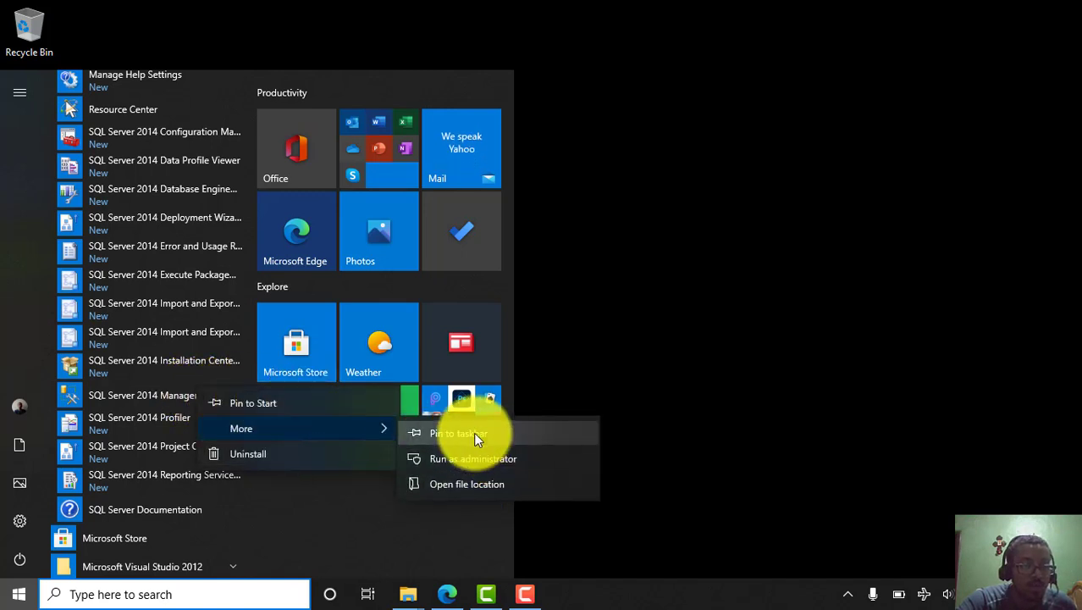
{"action": "left_click", "coordinate": [473, 432]}
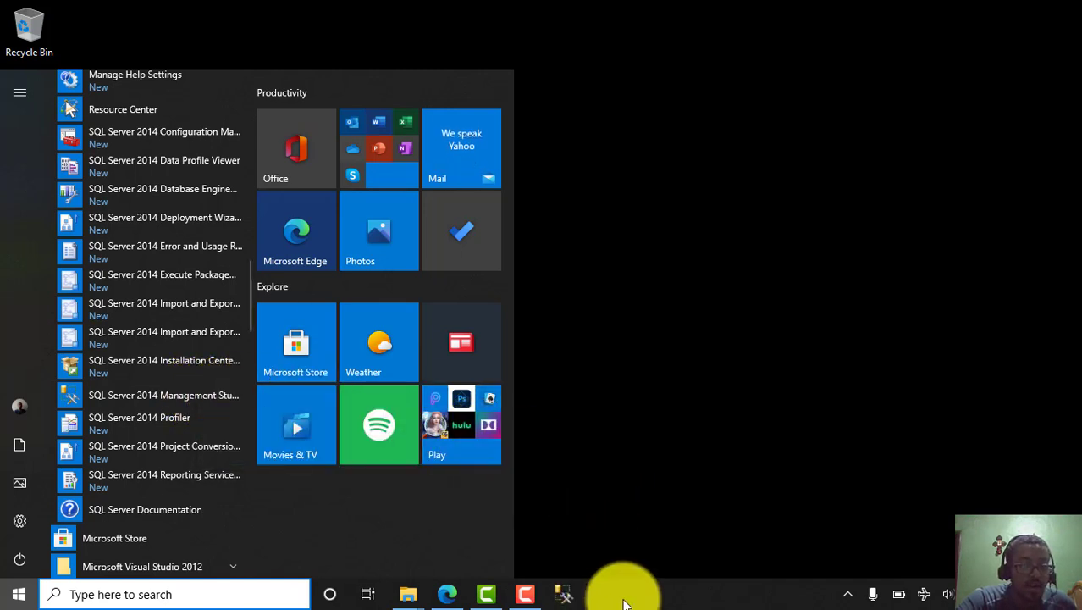
{"action": "left_click", "coordinate": [604, 538]}
Launch SQL Server 2014 Management Studio and connect to the local SQLEXPRESS database engine with Windows Authentication
{"action": "left_click", "coordinate": [565, 593]}
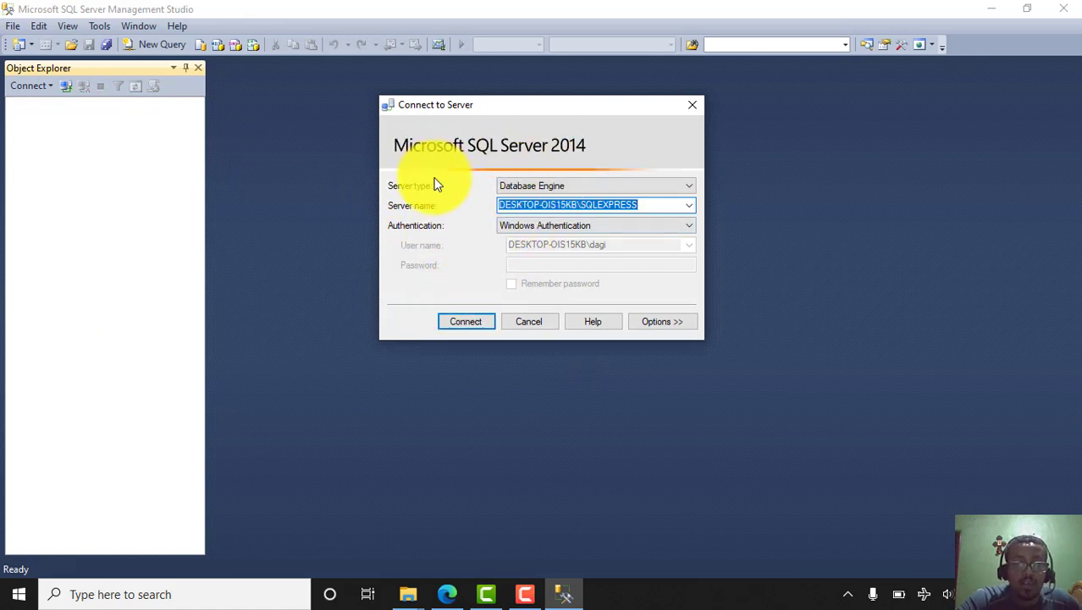
{"action": "left_click", "coordinate": [466, 323]}
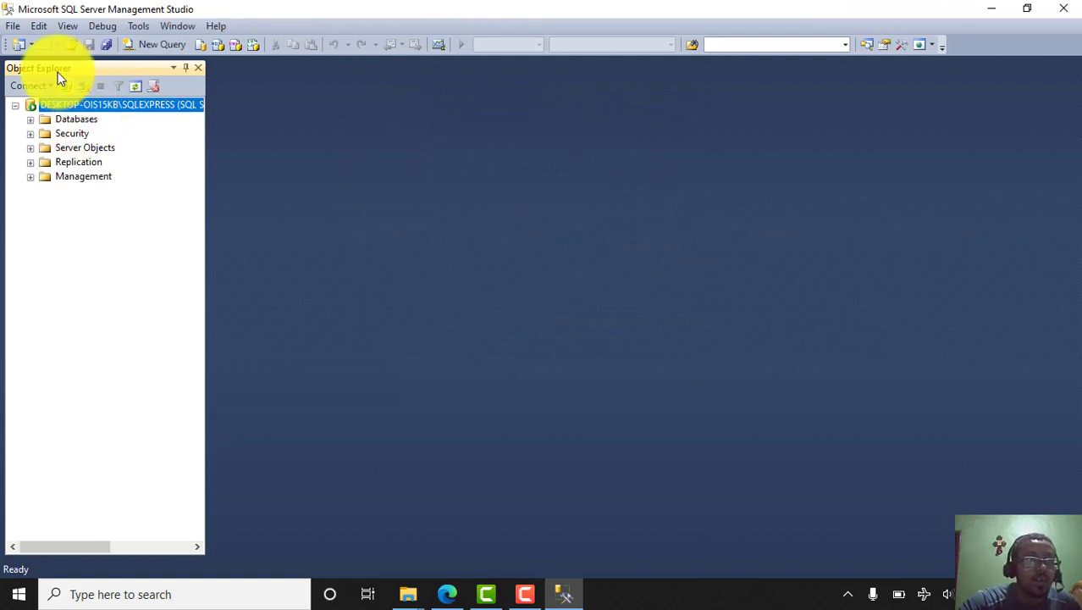
Create a new query with the current connection, dismiss the notification and place the cursor in the query editor
{"action": "left_click", "coordinate": [13, 27]}
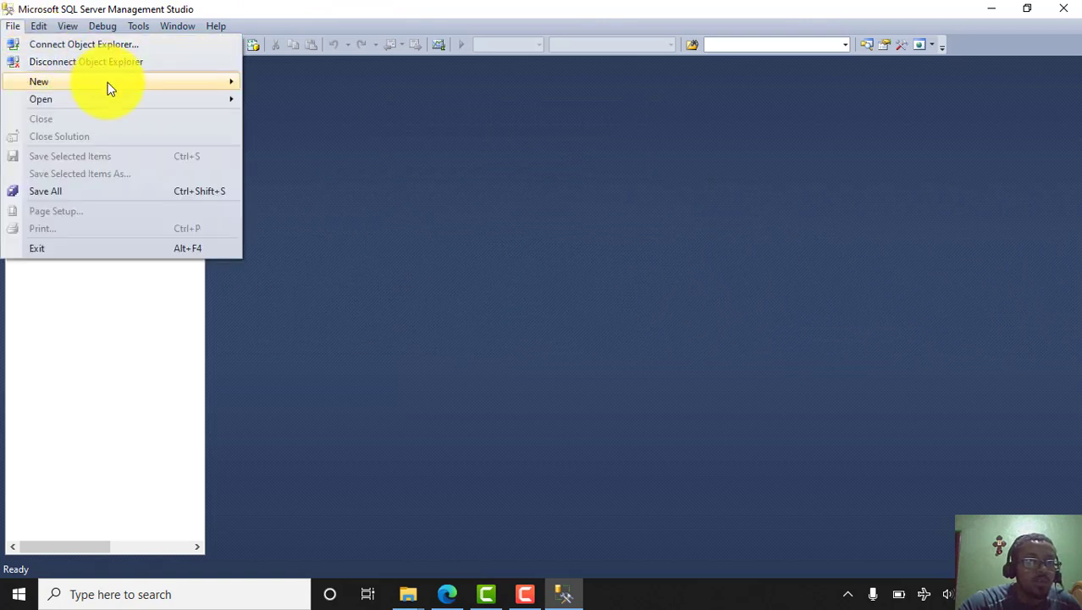
{"action": "mouse_move", "coordinate": [105, 83]}
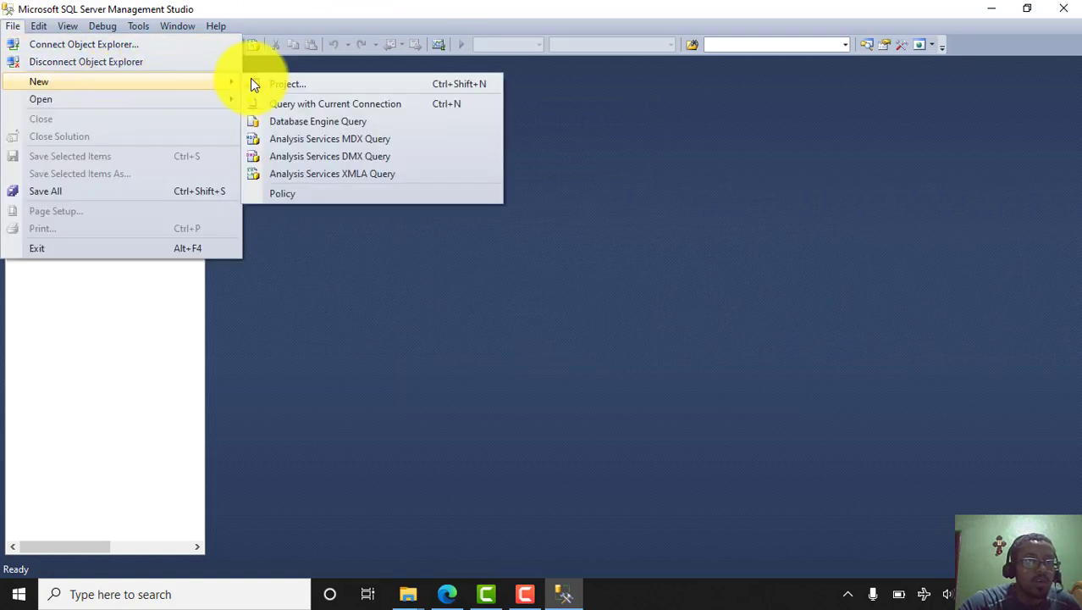
{"action": "left_click", "coordinate": [313, 105]}
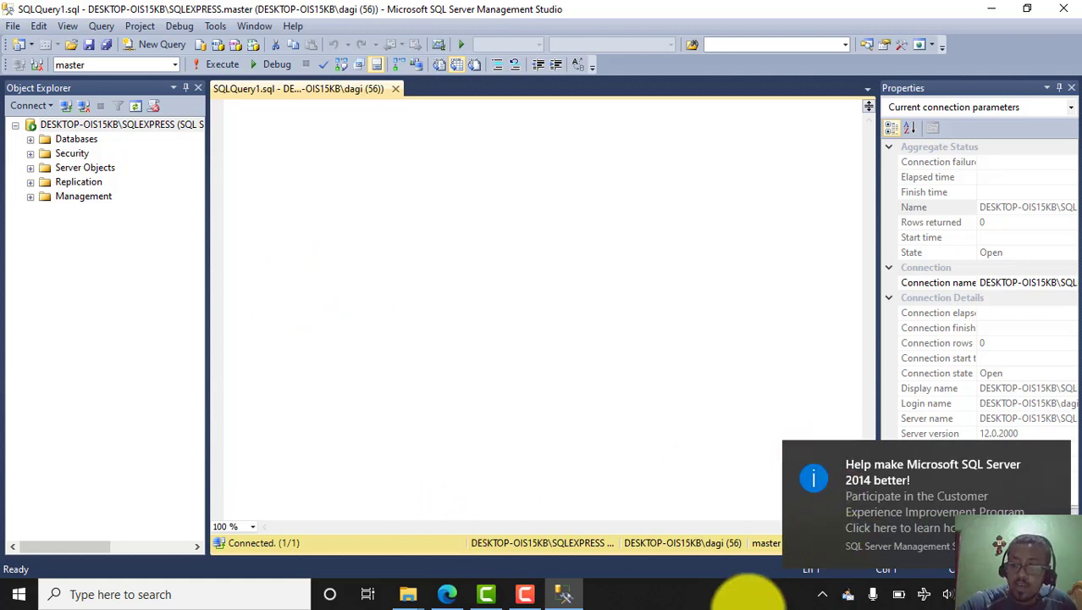
{"action": "left_click_drag", "start_coordinate": [882, 500], "coordinate": [1079, 501]}
{"action": "left_click", "coordinate": [325, 161]}
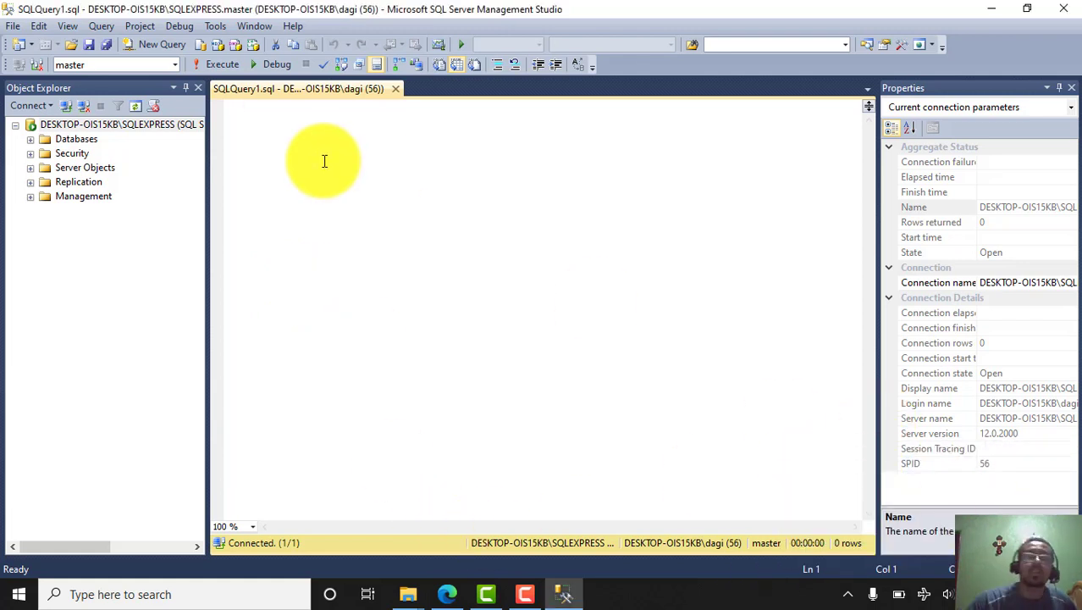